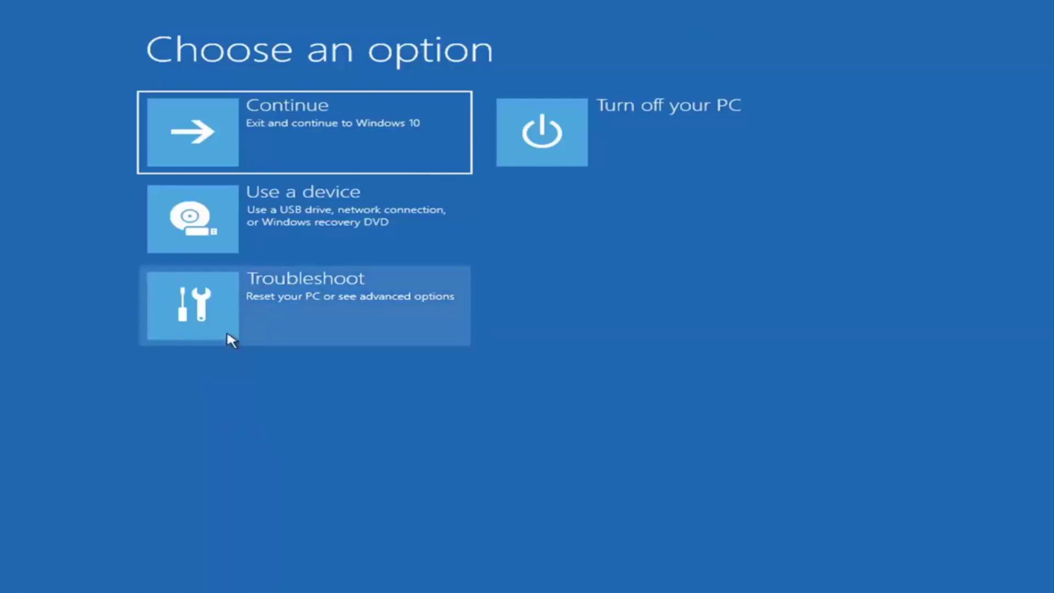
Step: Run Startup Repair from the advanced troubleshooting options
left_click(394, 314)
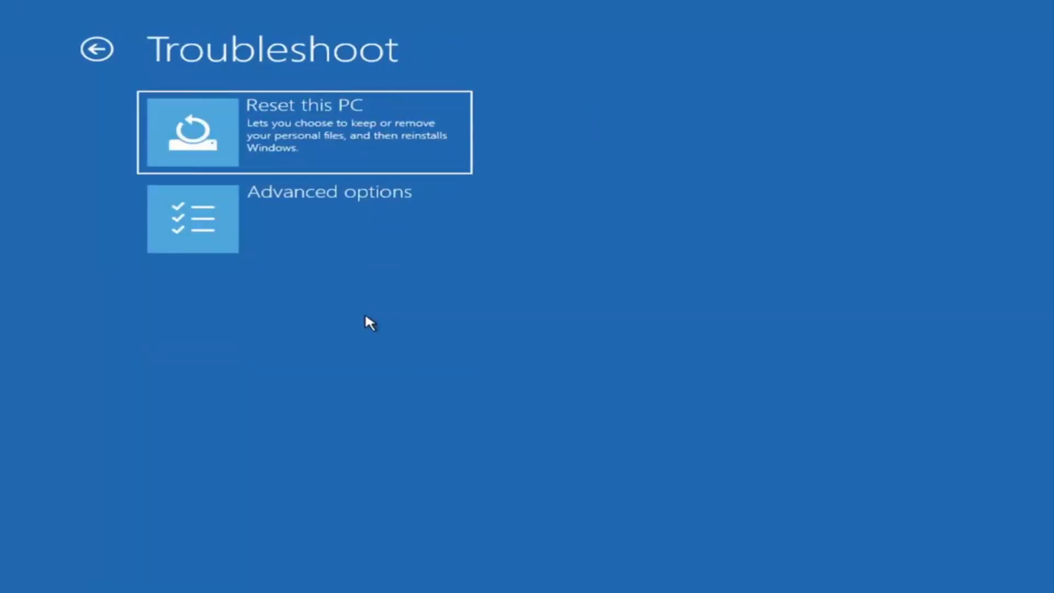
left_click(328, 226)
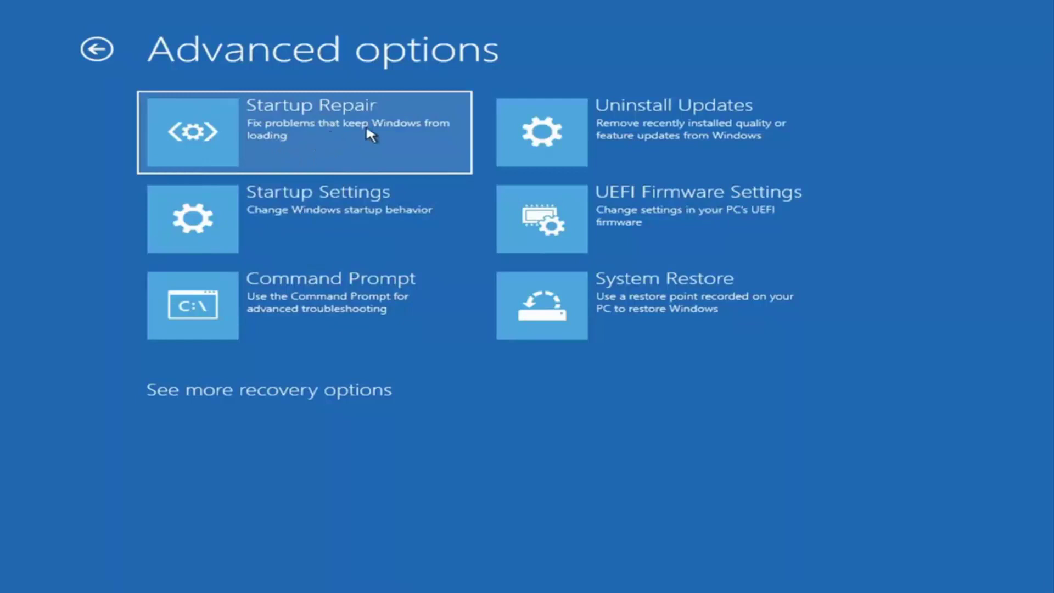
left_click(293, 139)
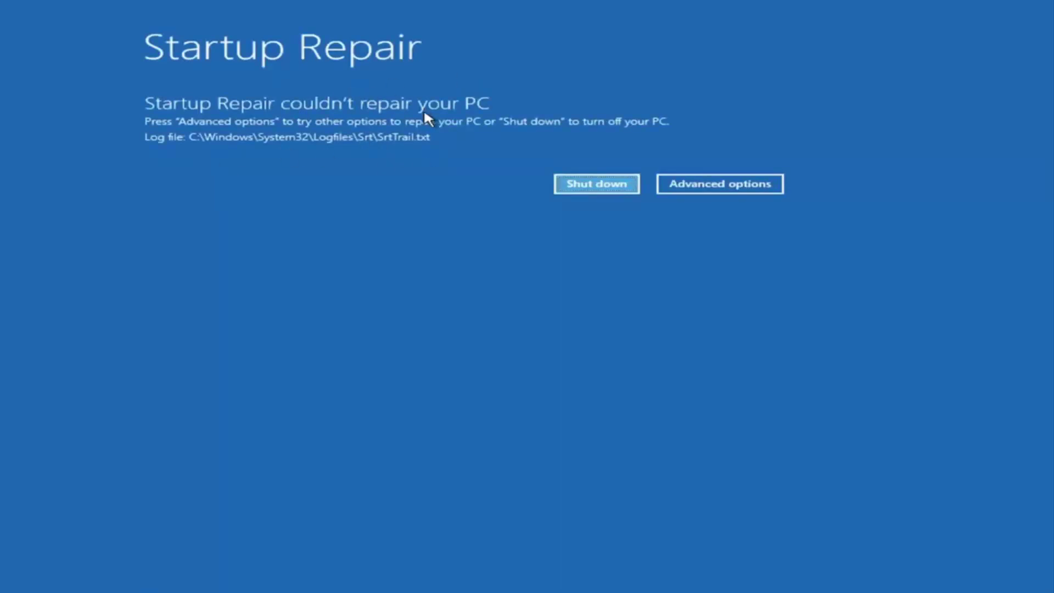
Step: Return to the advanced recovery options and look through the Startup Settings and Uninstall Updates pages
left_click(735, 185)
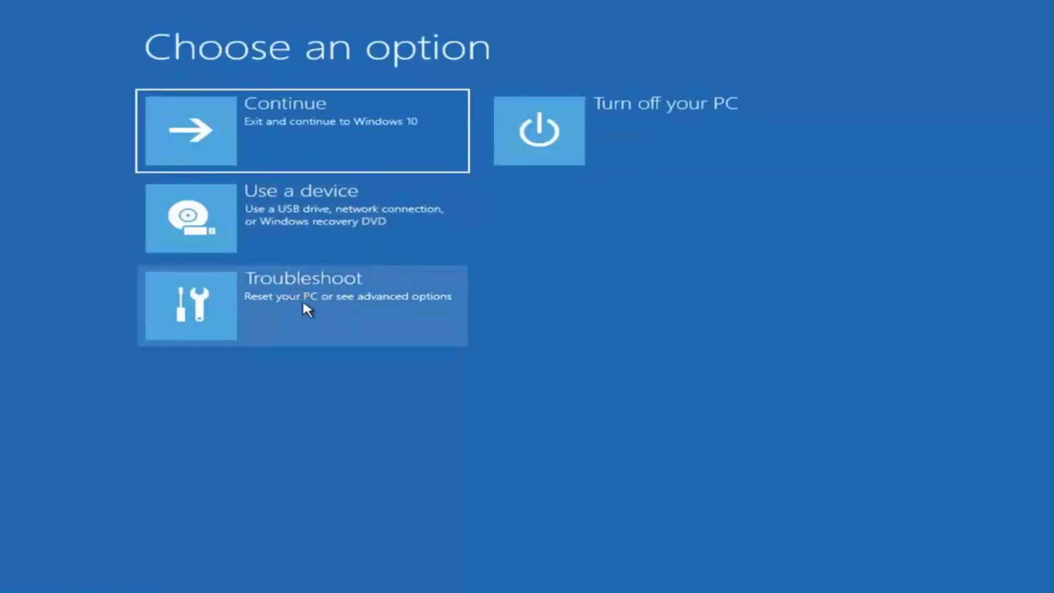
left_click(263, 311)
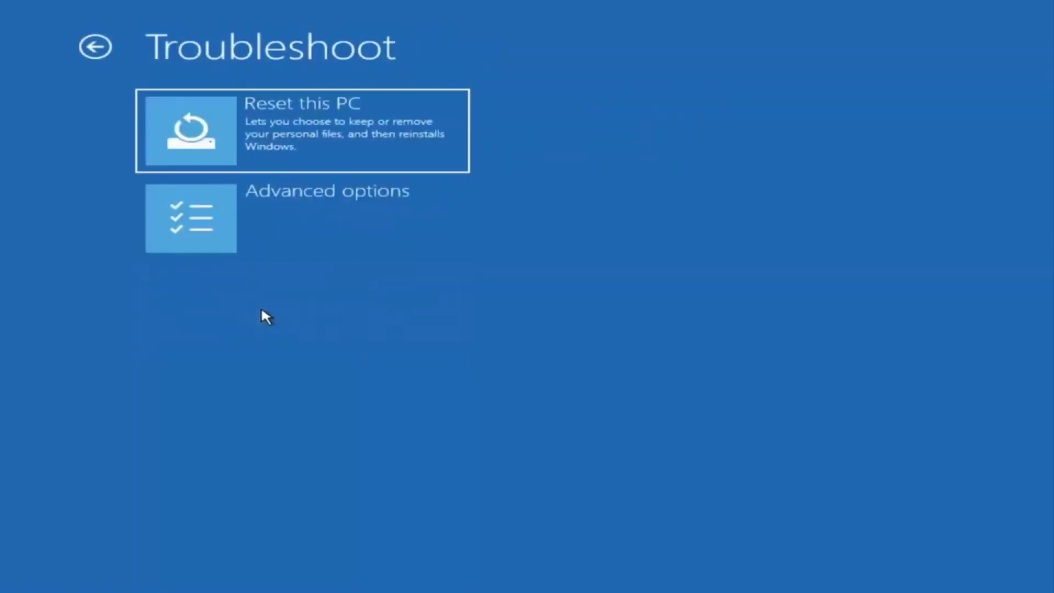
left_click(277, 231)
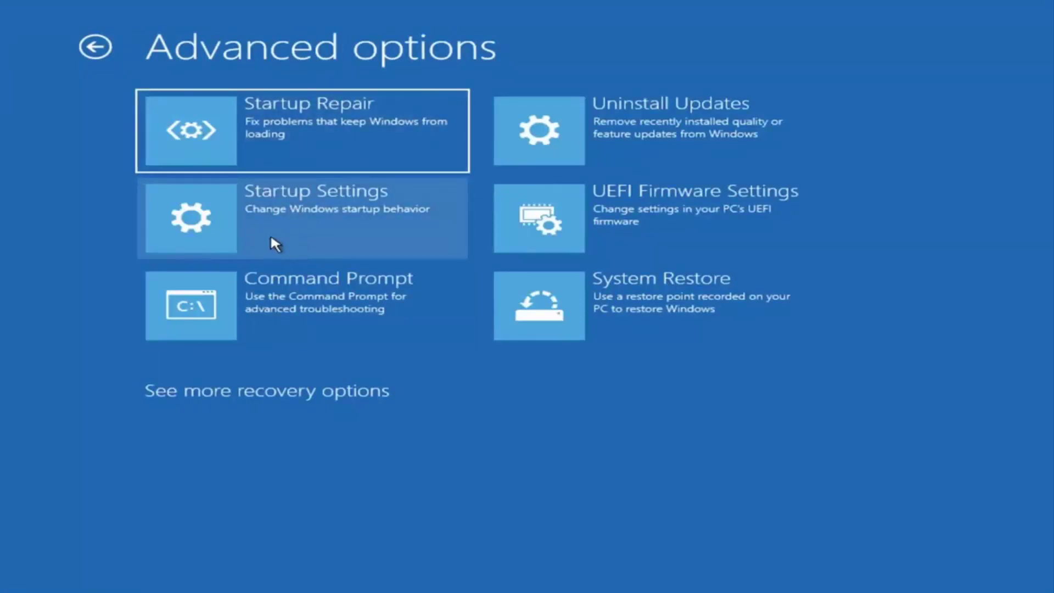
left_click(270, 210)
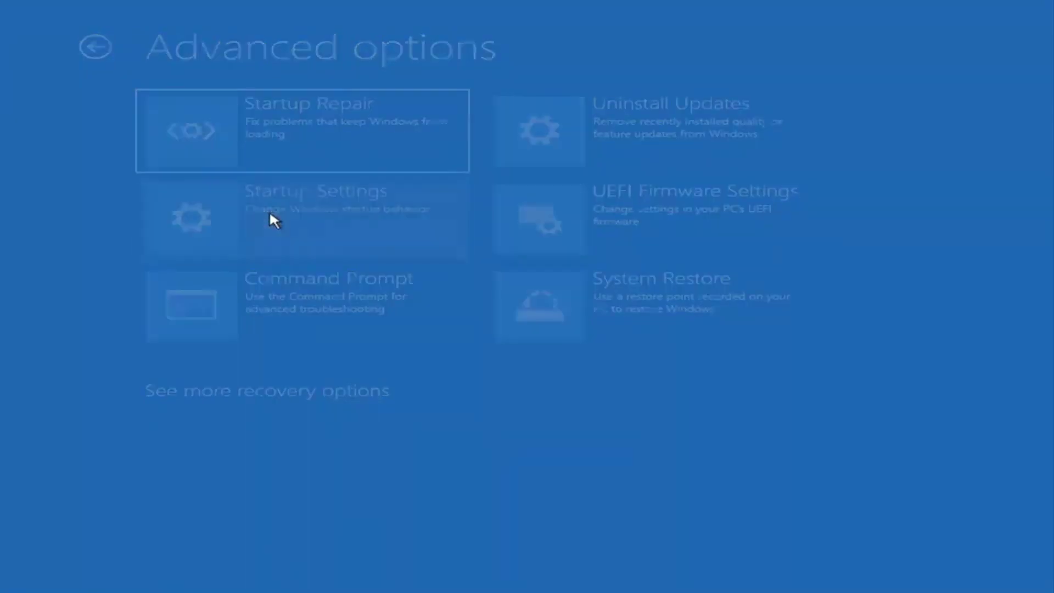
left_click(741, 279)
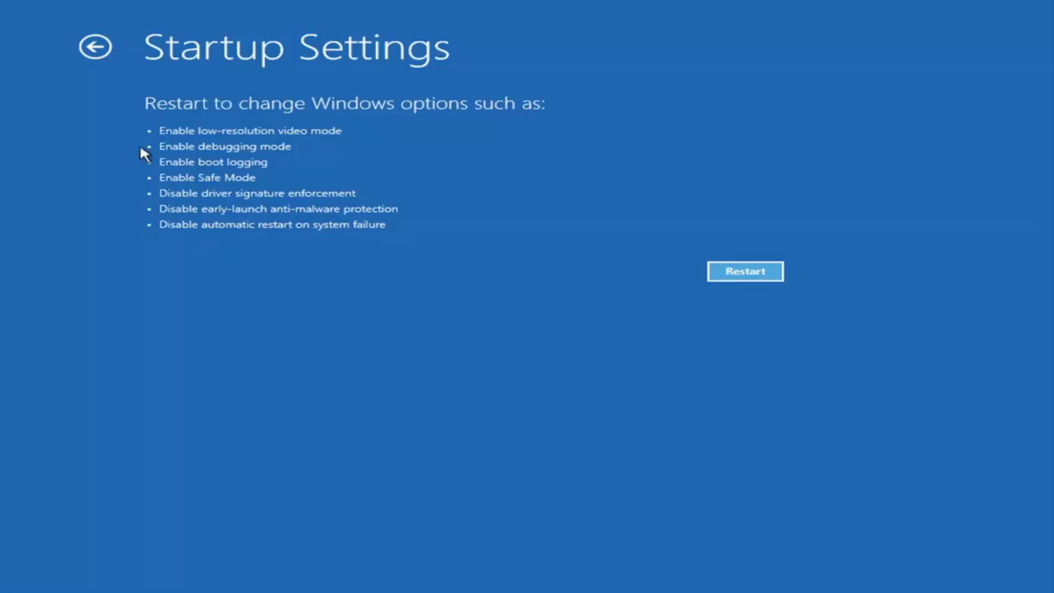
left_click(90, 46)
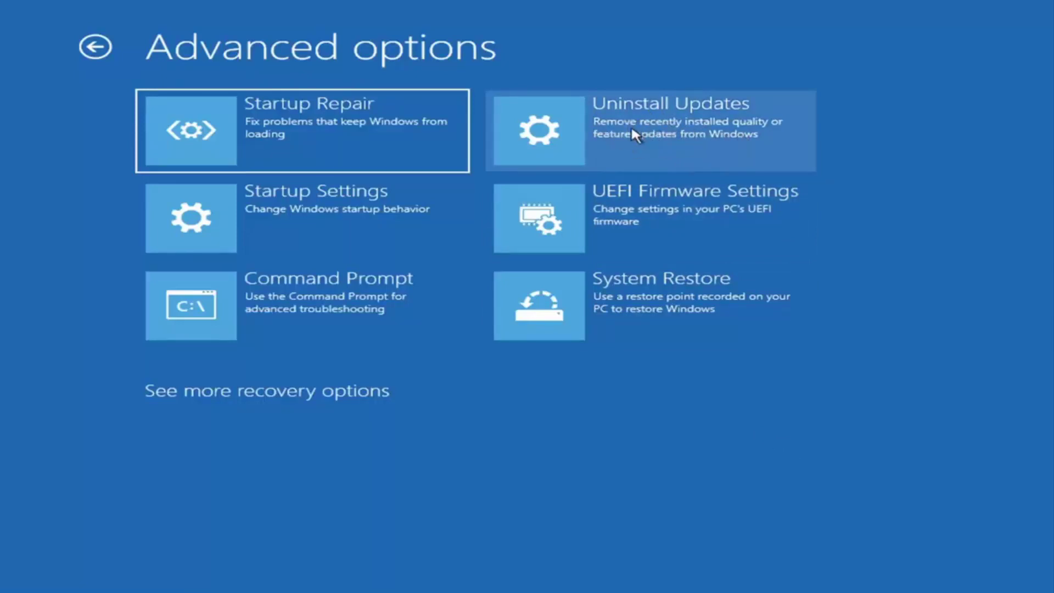
left_click(615, 133)
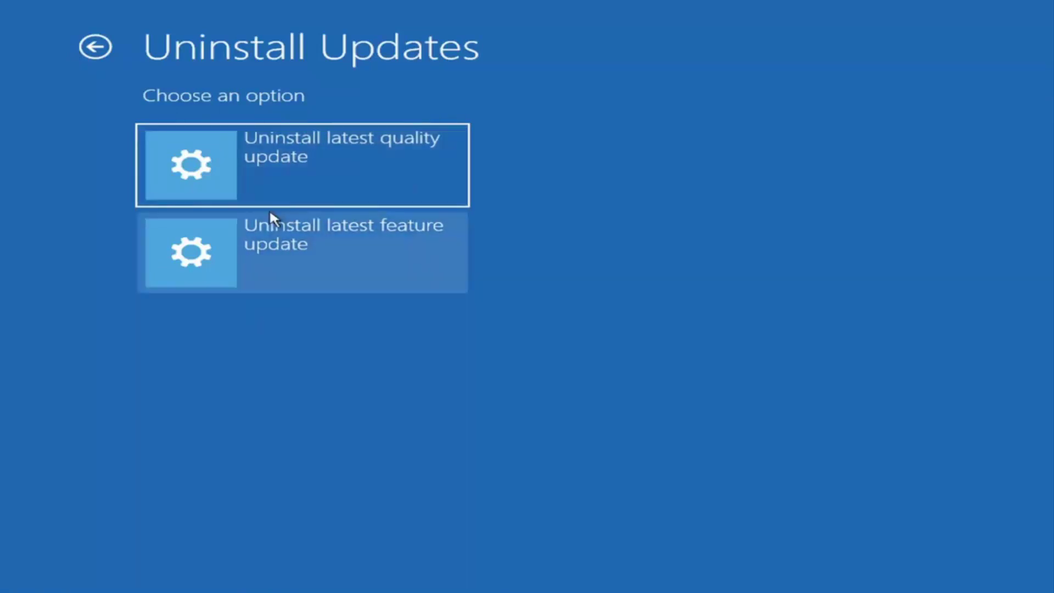
left_click(95, 47)
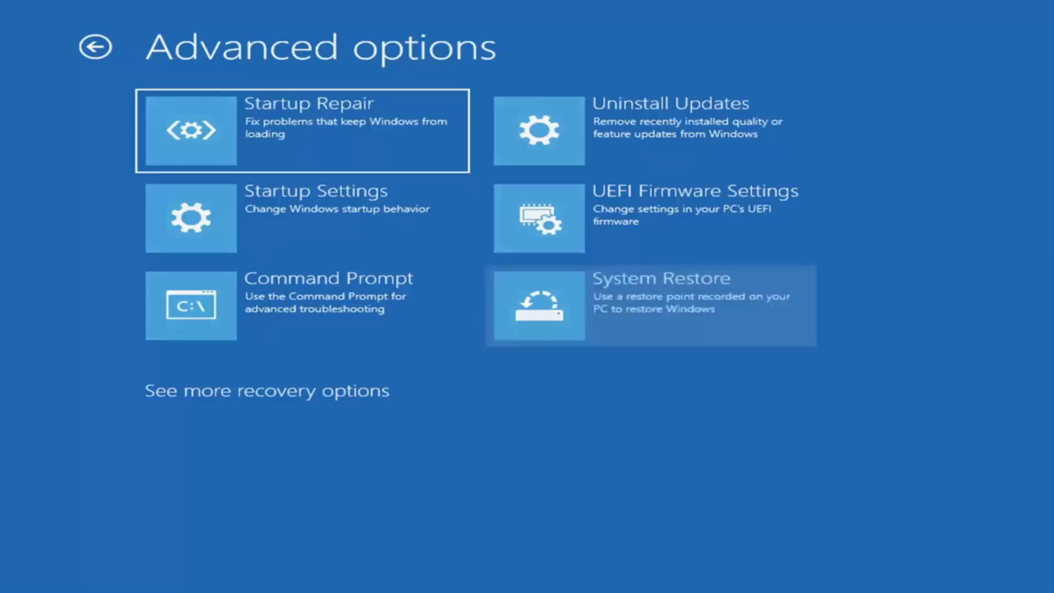
Step: Start System Restore and choose the "Before Updates" restore point dated 7/9/2021 12:37:05 PM
left_click(676, 330)
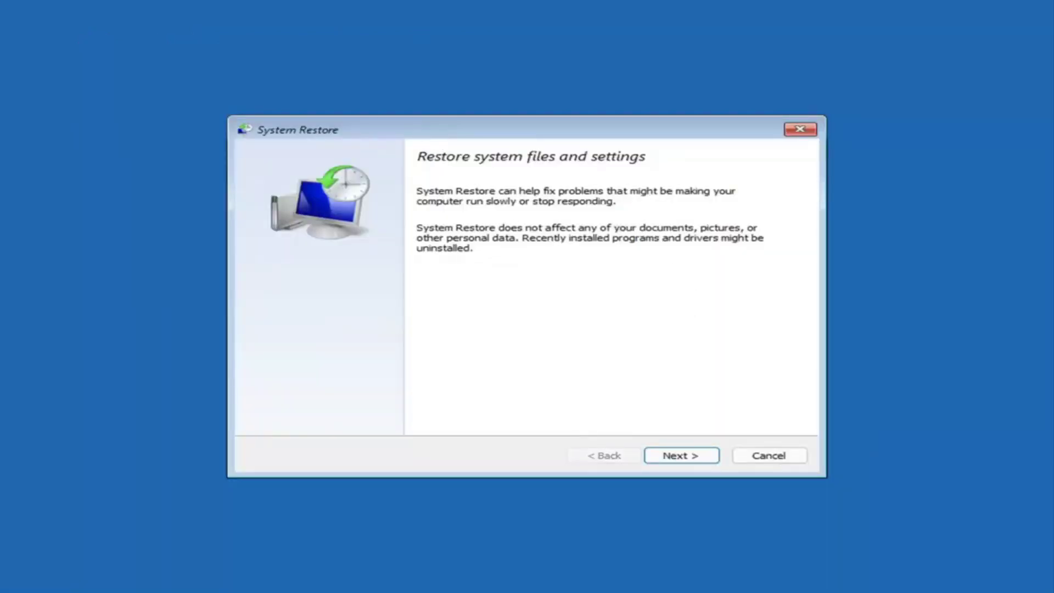
left_click(672, 460)
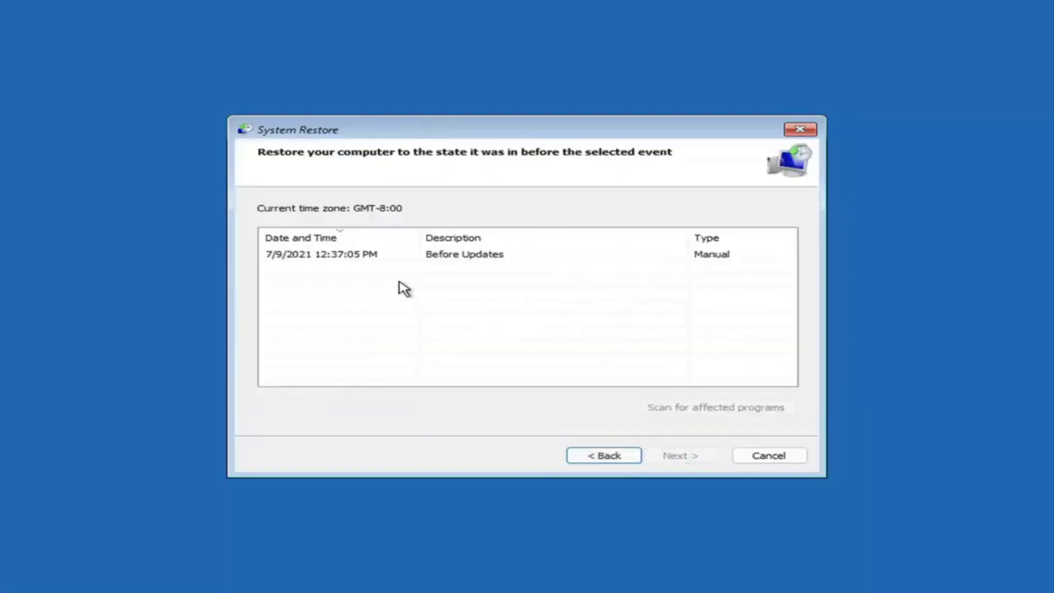
left_click(330, 262)
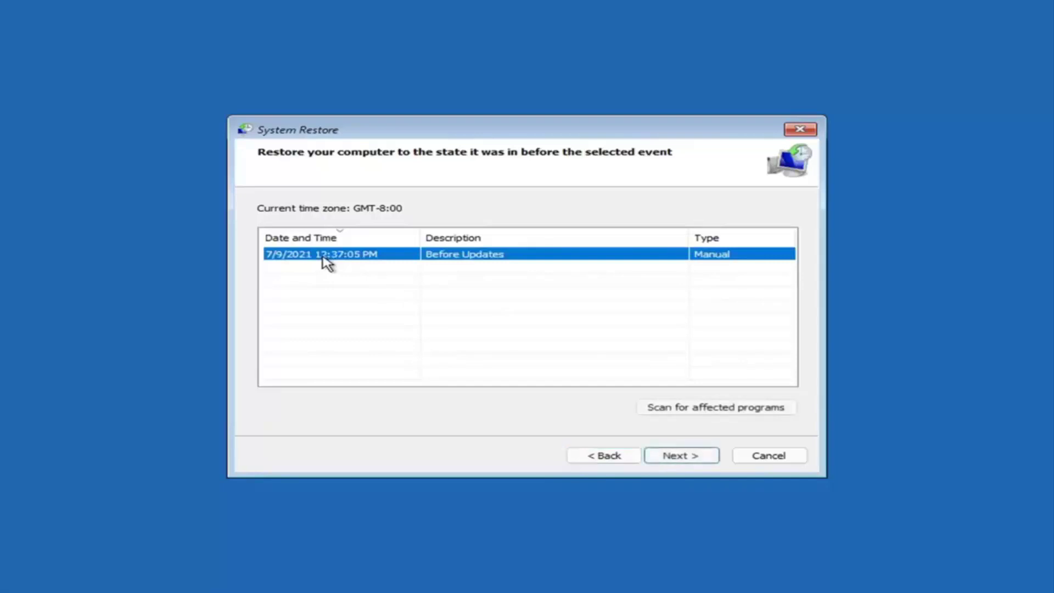
left_click(692, 458)
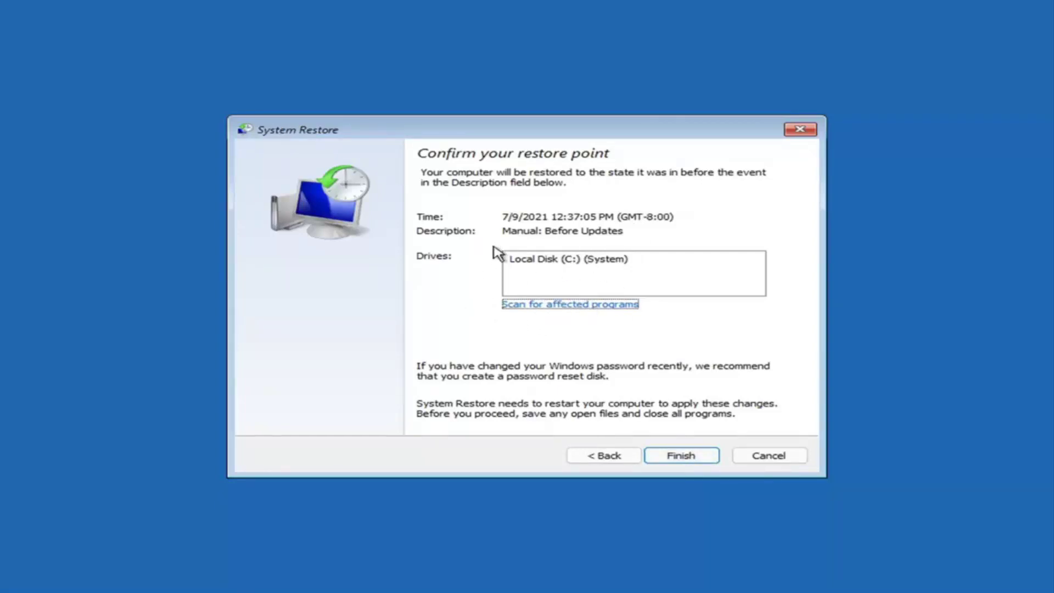
Step: Confirm and run the system restore, restart the computer, and dismiss the completion message
left_click(682, 459)
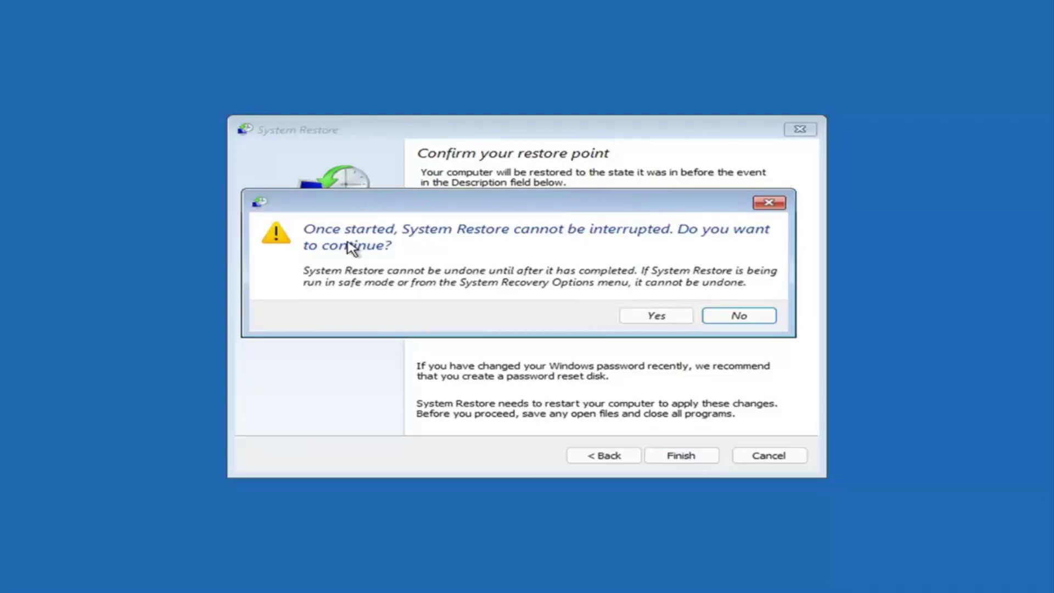
left_click(658, 319)
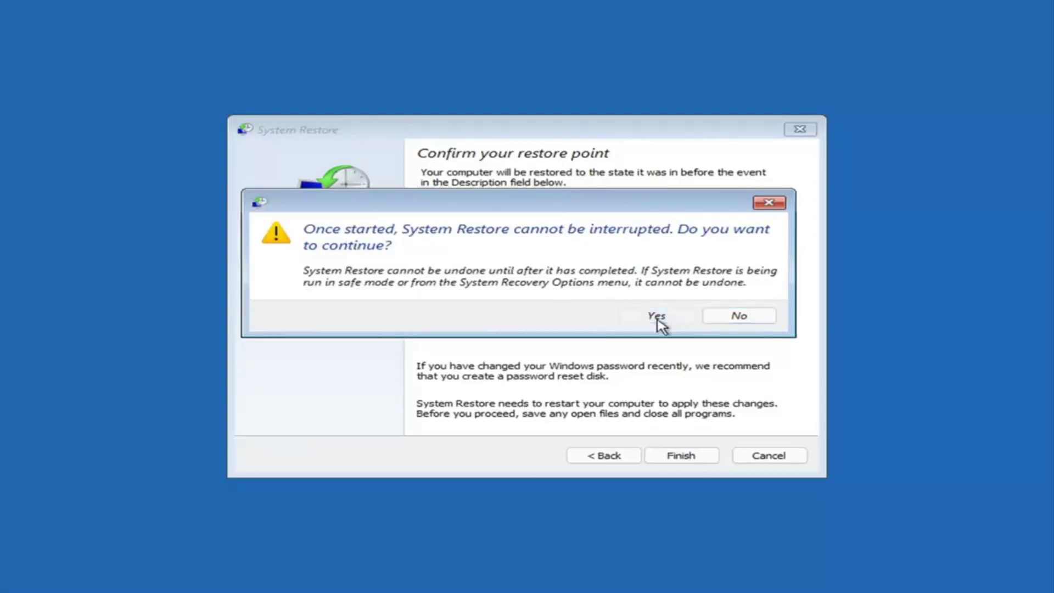
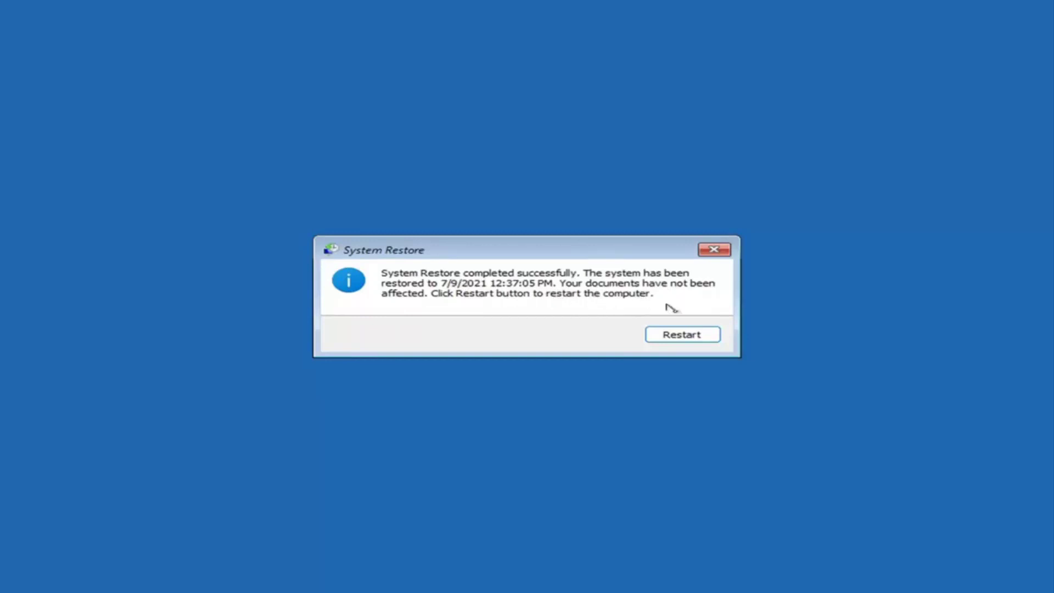
left_click(676, 336)
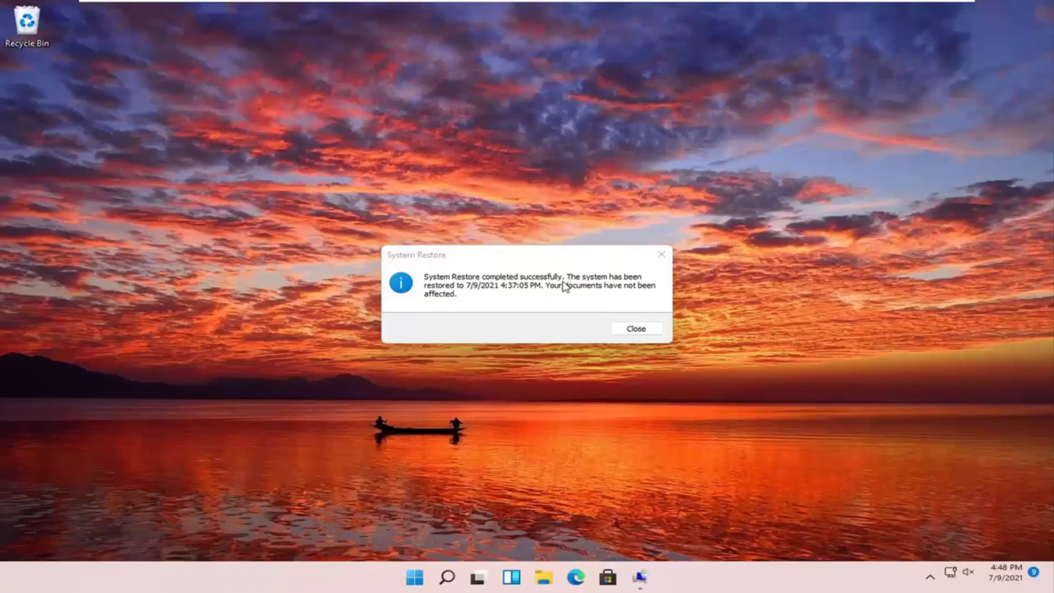
left_click(662, 255)
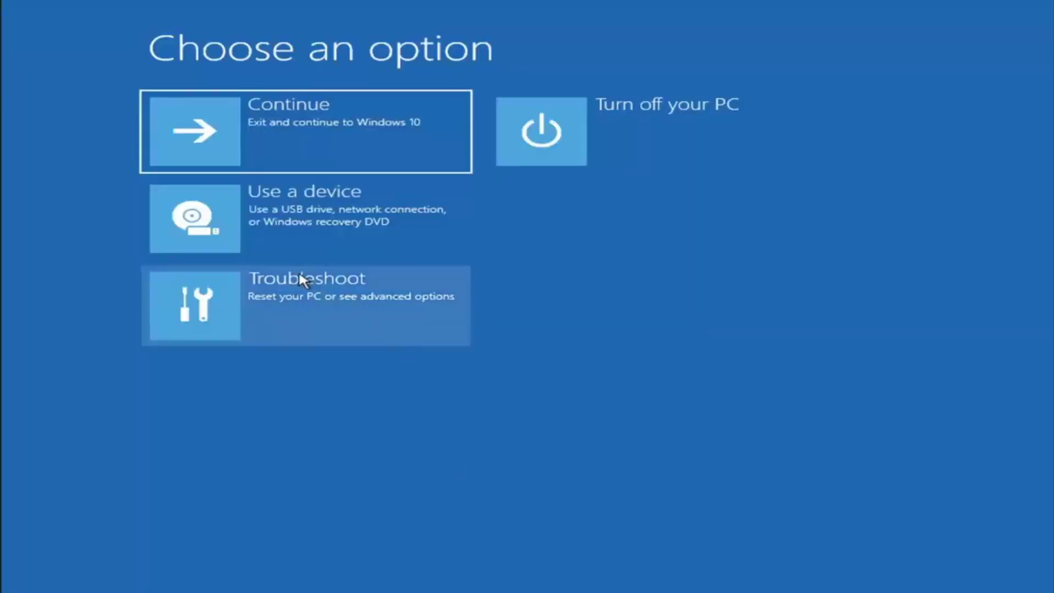
Step: Examine the Reset this PC choices for keeping or removing files, and return to the main recovery options
left_click(265, 314)
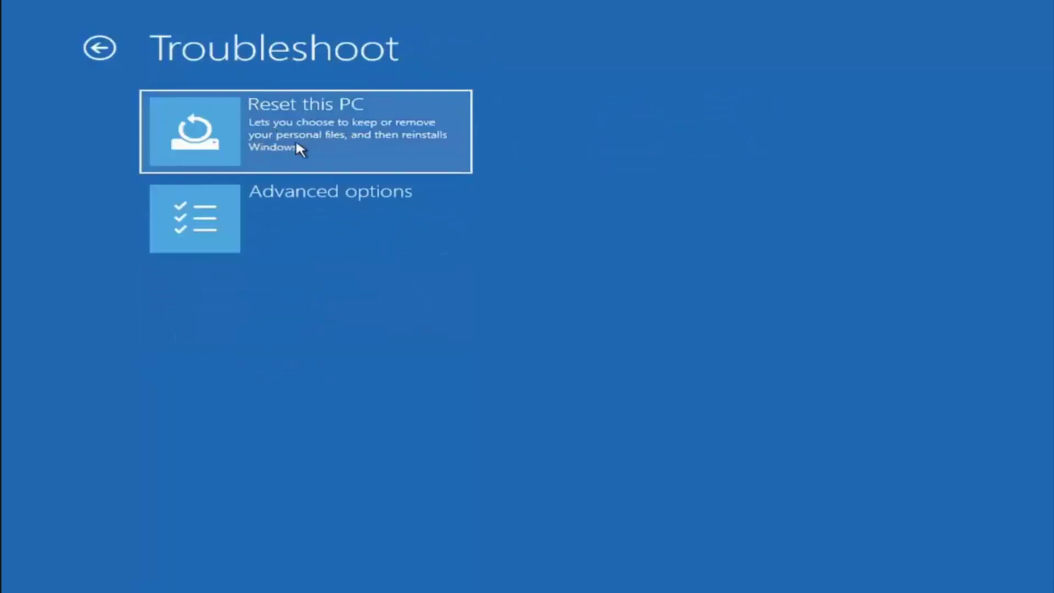
left_click(349, 151)
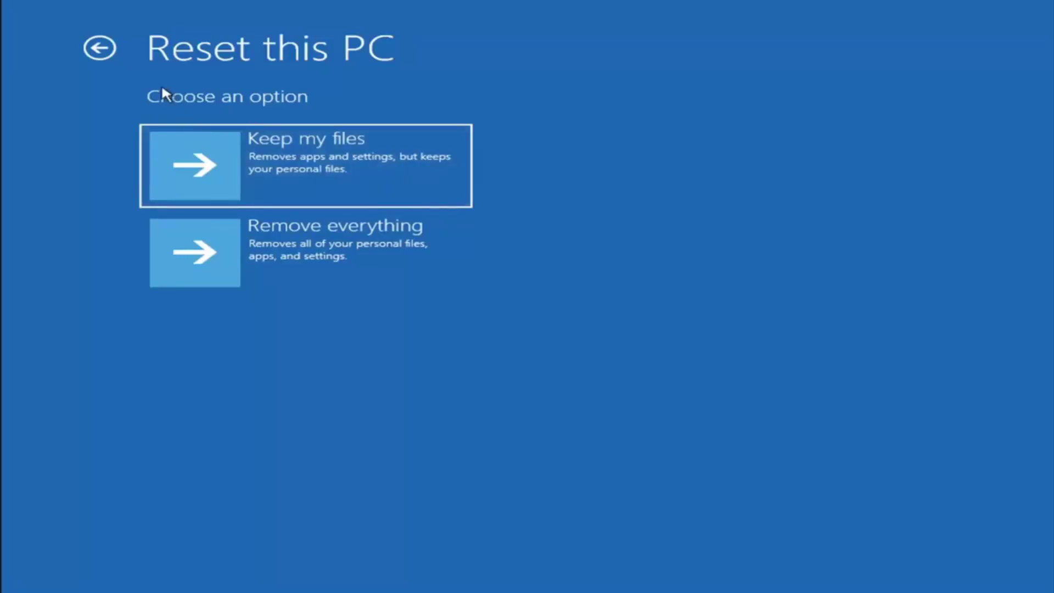
left_click(109, 51)
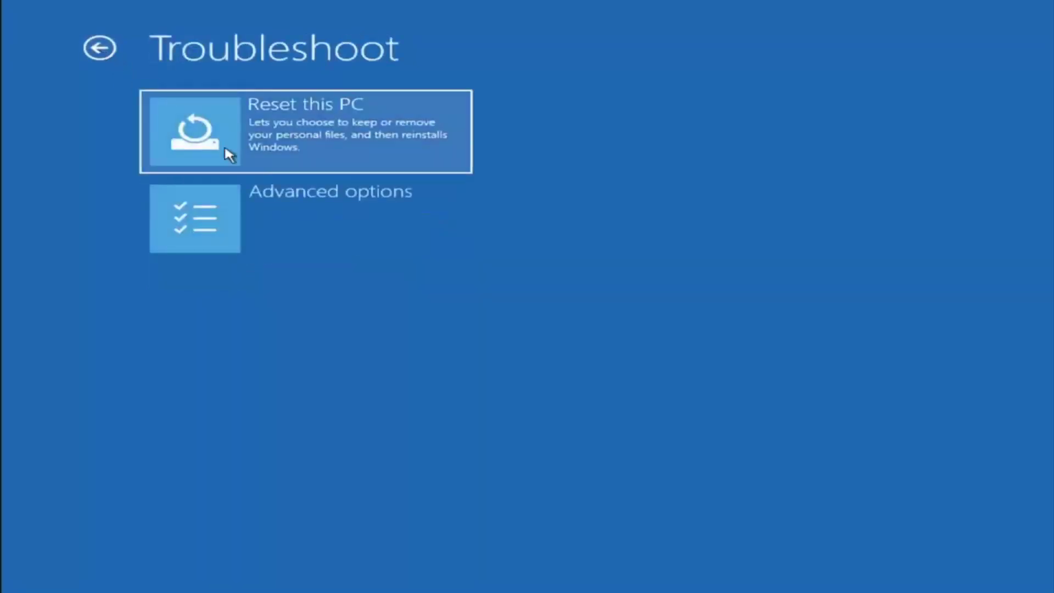
left_click(109, 49)
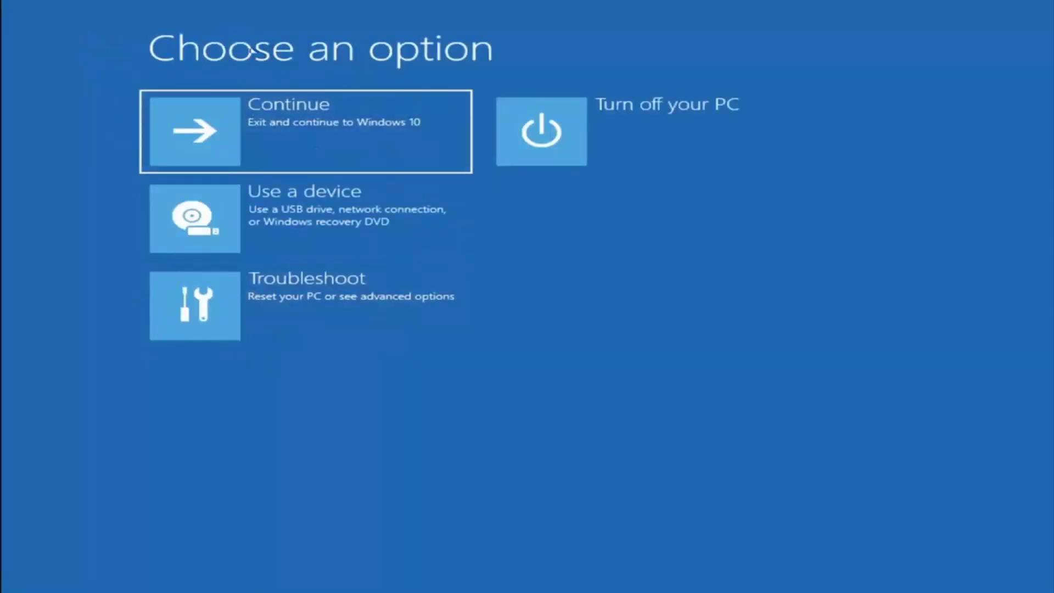
Step: Open the Command Prompt from the advanced troubleshooting options
left_click(325, 304)
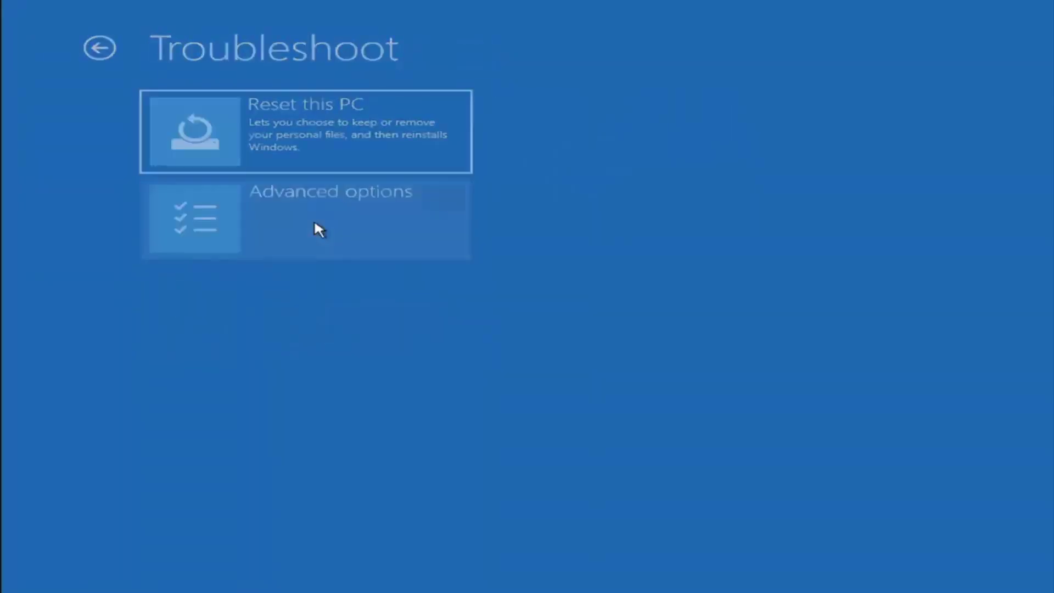
left_click(317, 228)
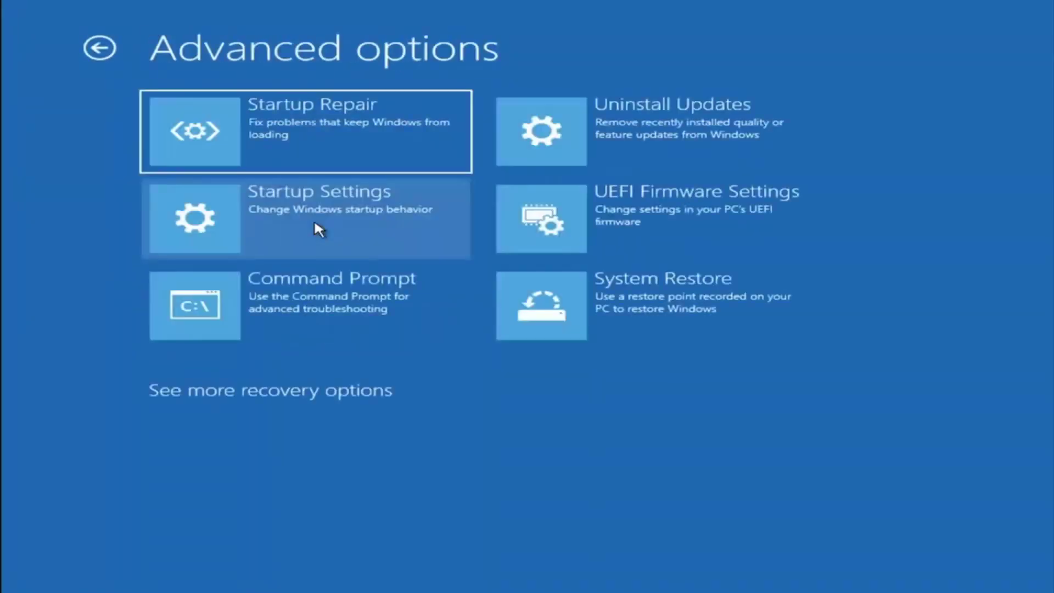
left_click(261, 309)
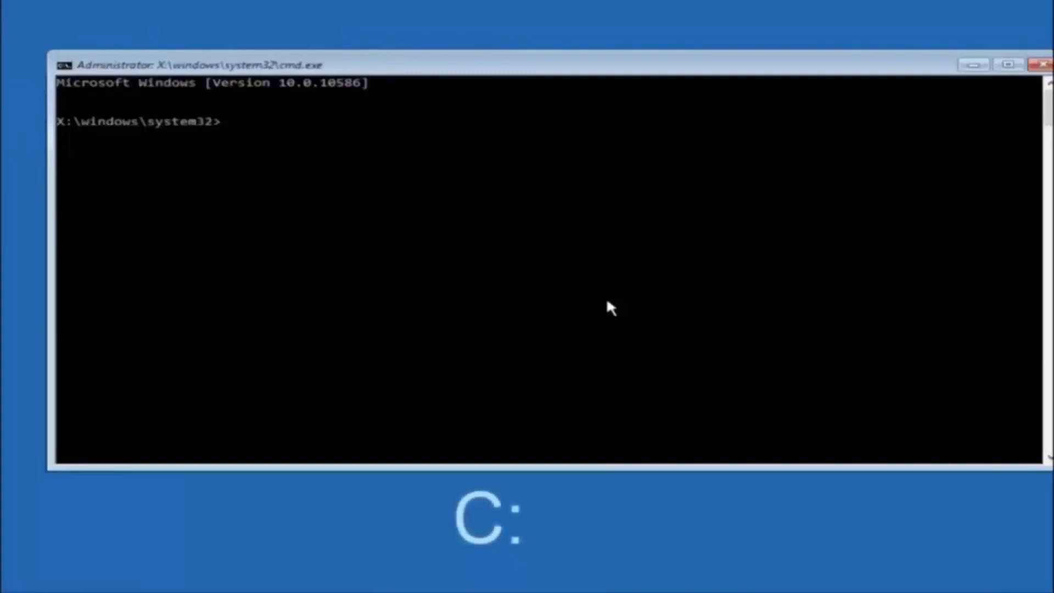
Step: Switch to the C: drive and list its directory contents with dir
type("c:")
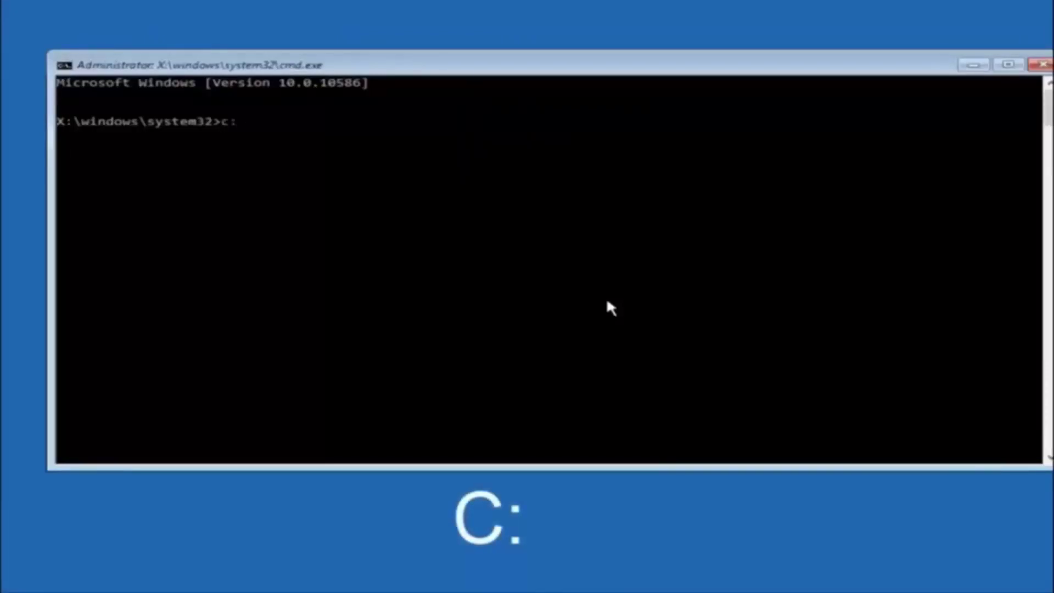
key("Return")
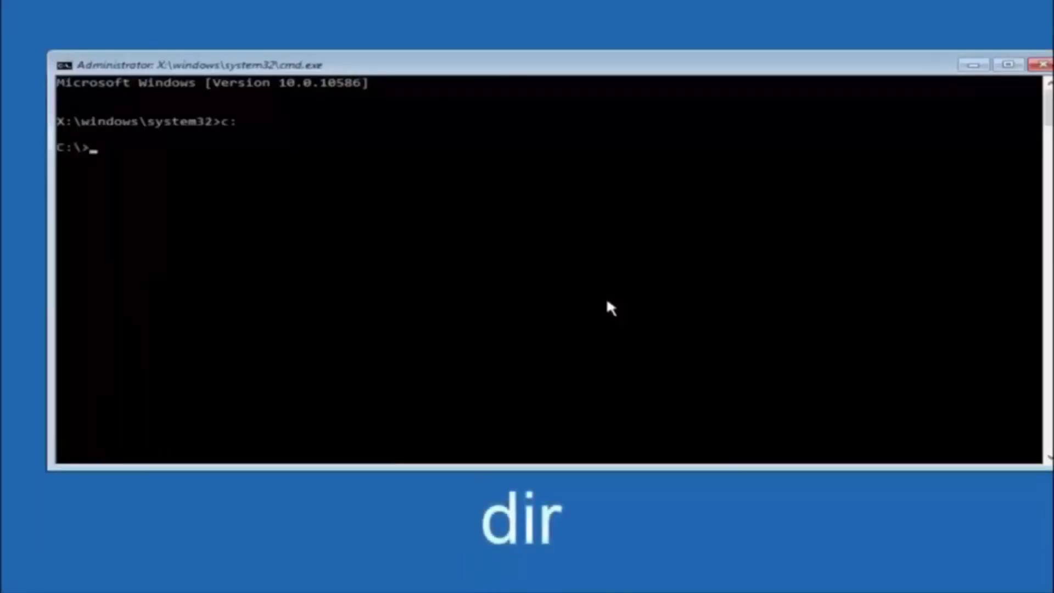
type("dir")
key("Return")
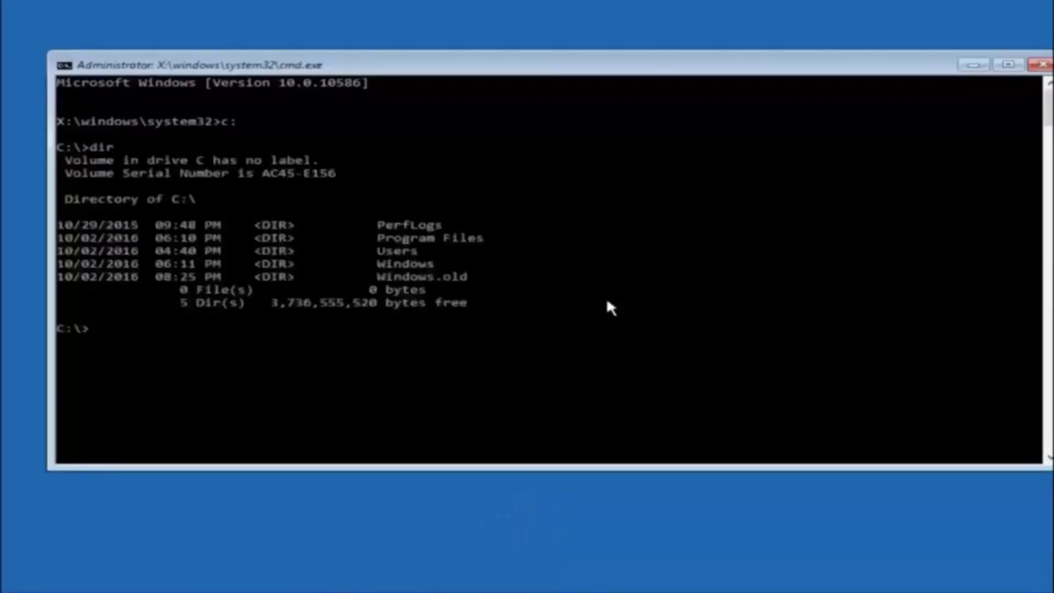
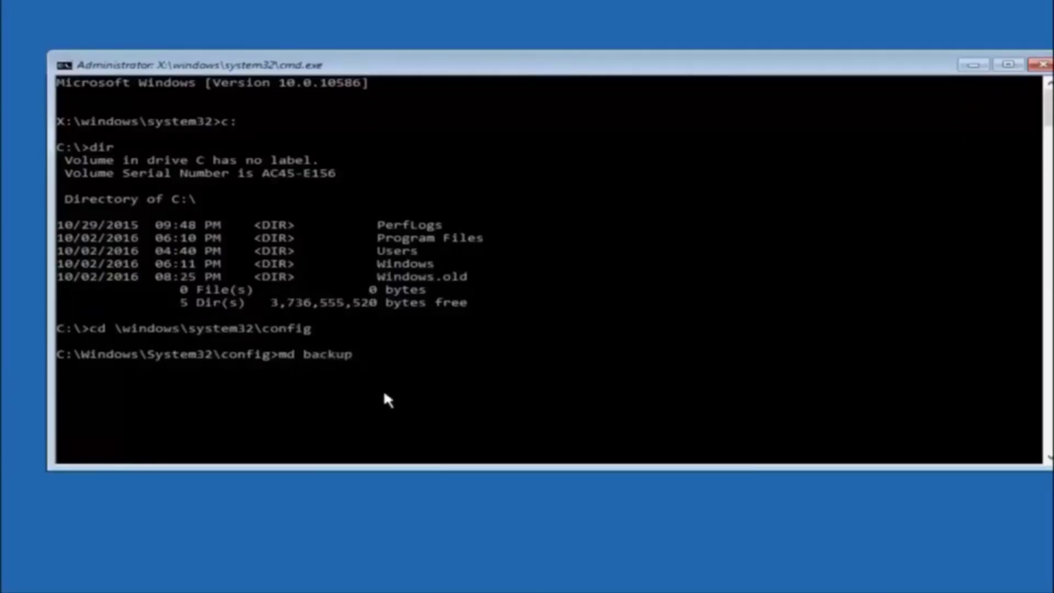
Step: Create a folder named backup in C:\Windows\System32\config and copy all files (*.*) into it
key("Return")
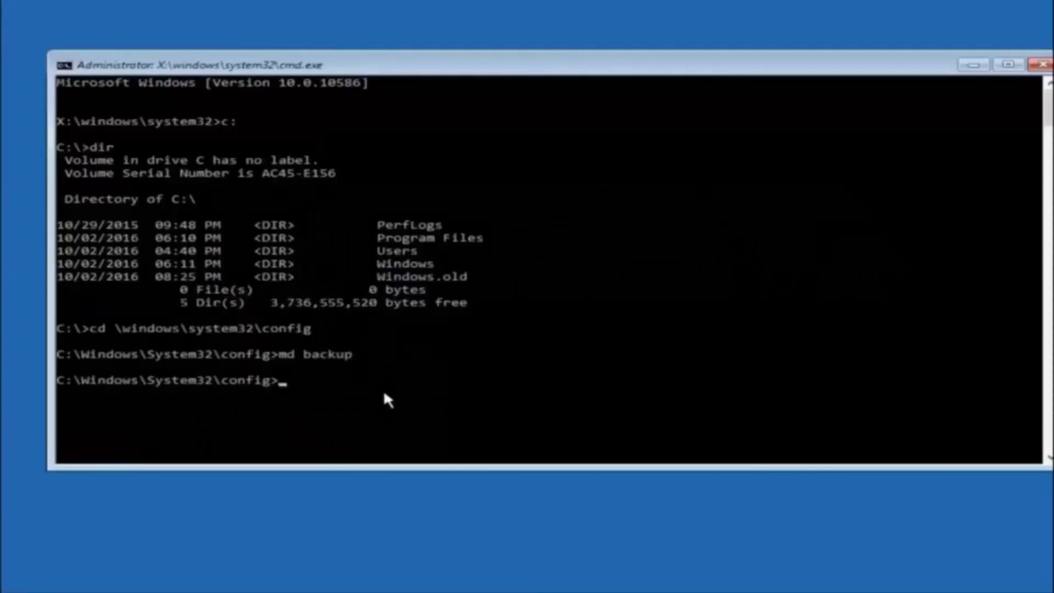
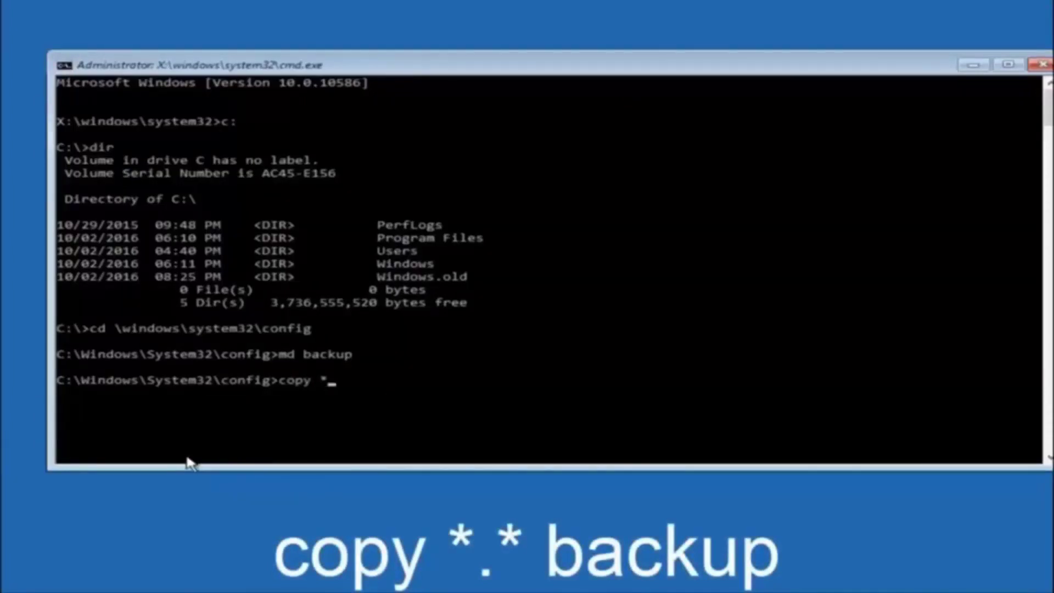
type(".* backup")
key("Return")
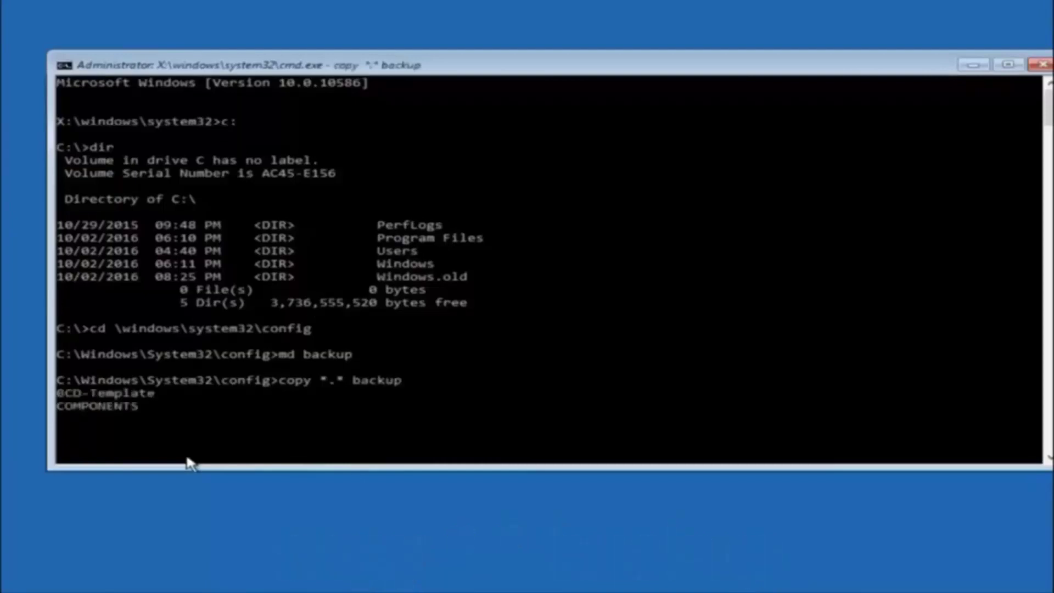
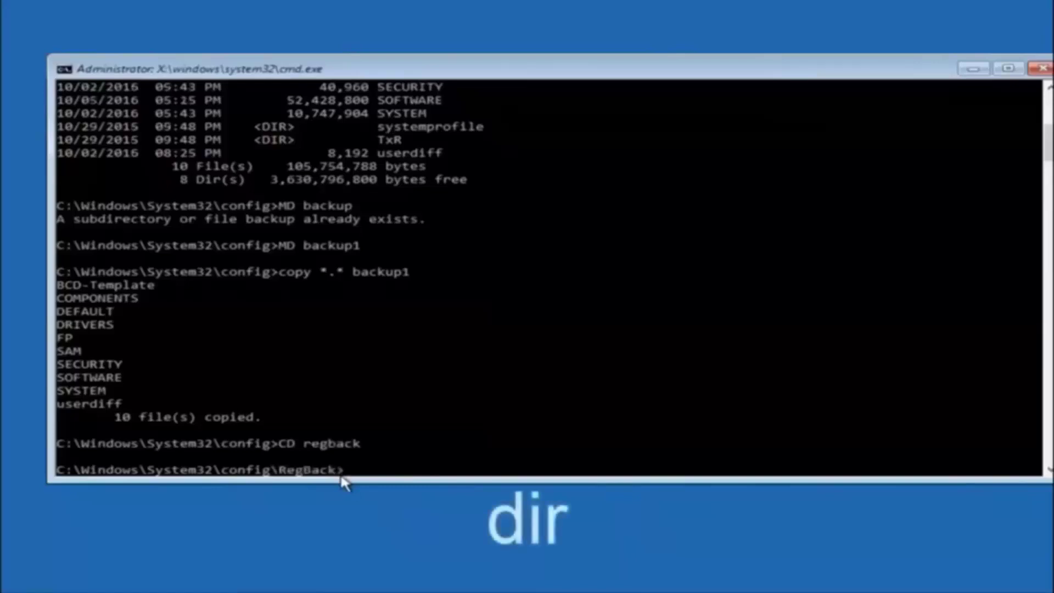
Step: List the contents of the C:\Windows\System32\config\RegBack folder with dir
type("dir")
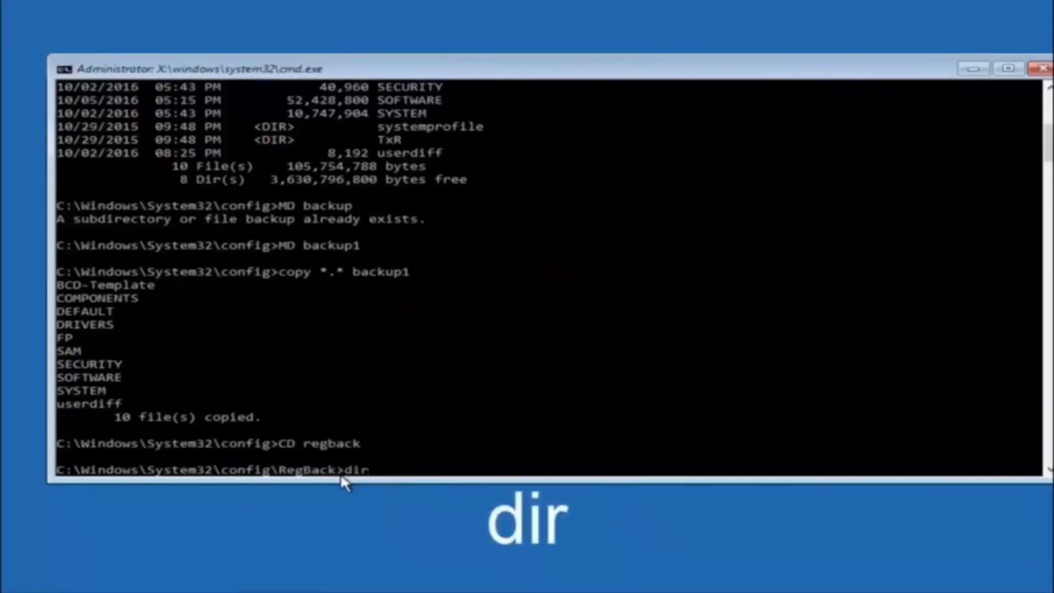
key("Return")
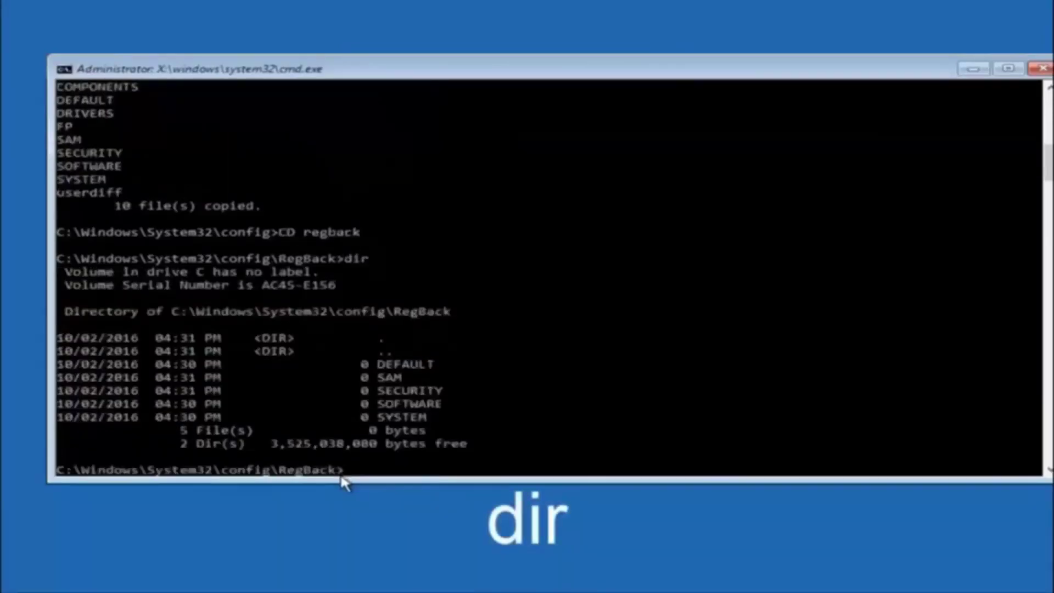
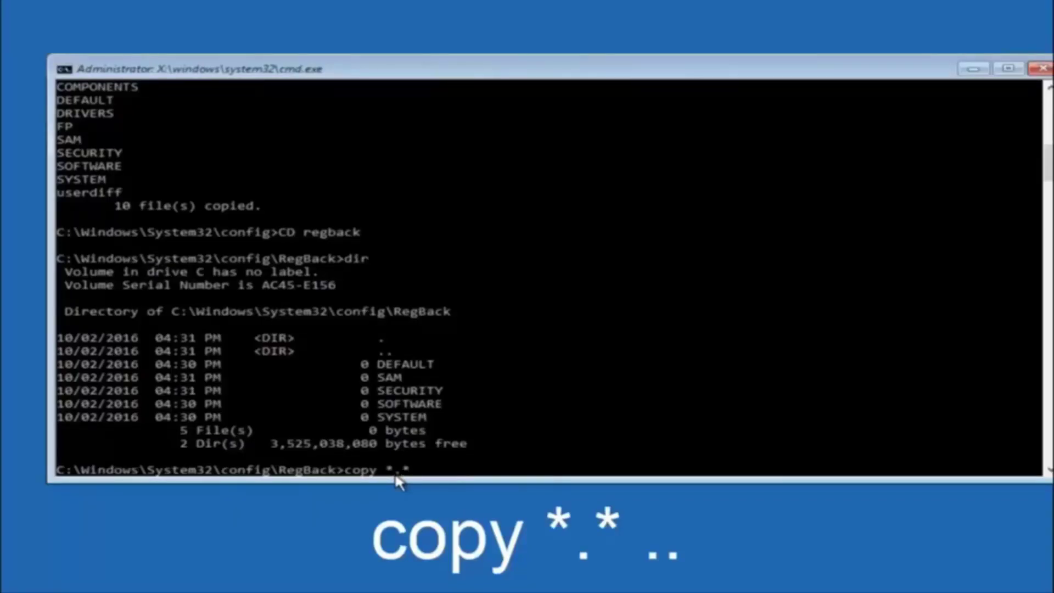
Step: Copy all RegBack files into the parent config folder with copy *.* .., overwriting all existing files, and close the Command Prompt
key("BackSpace")
type("*")
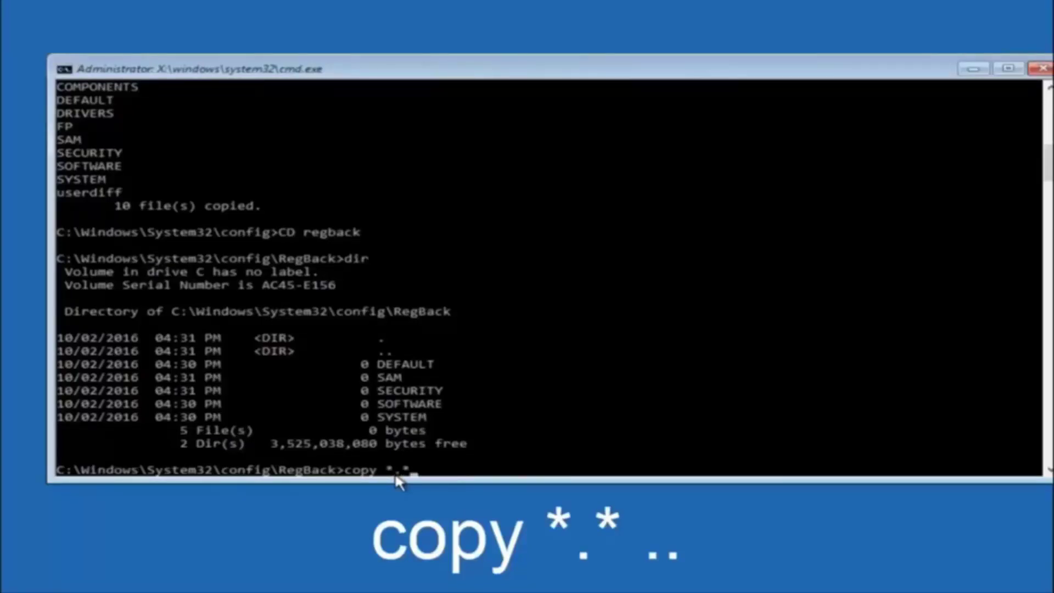
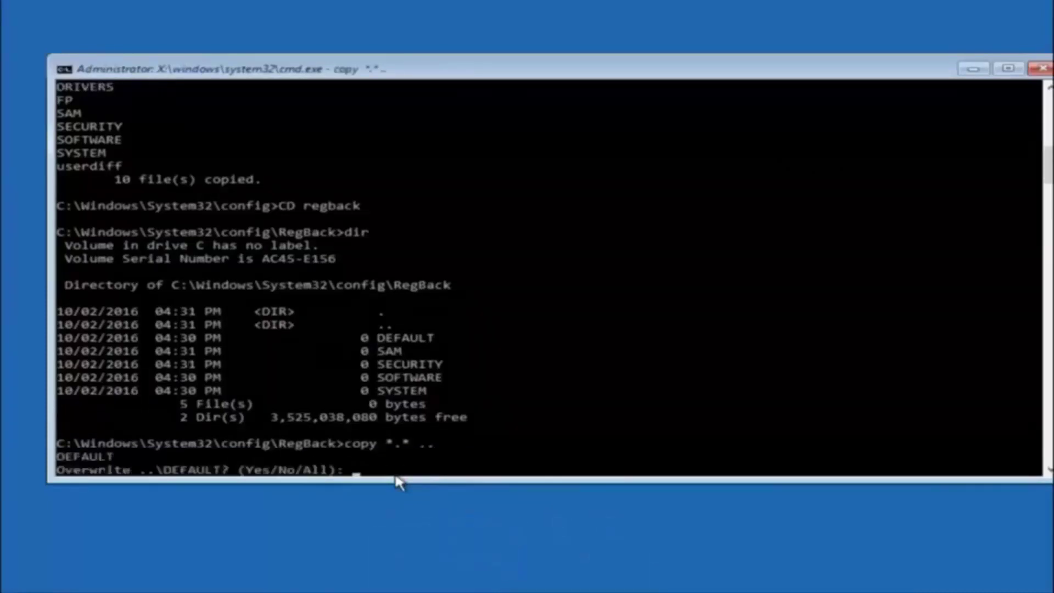
type("A")
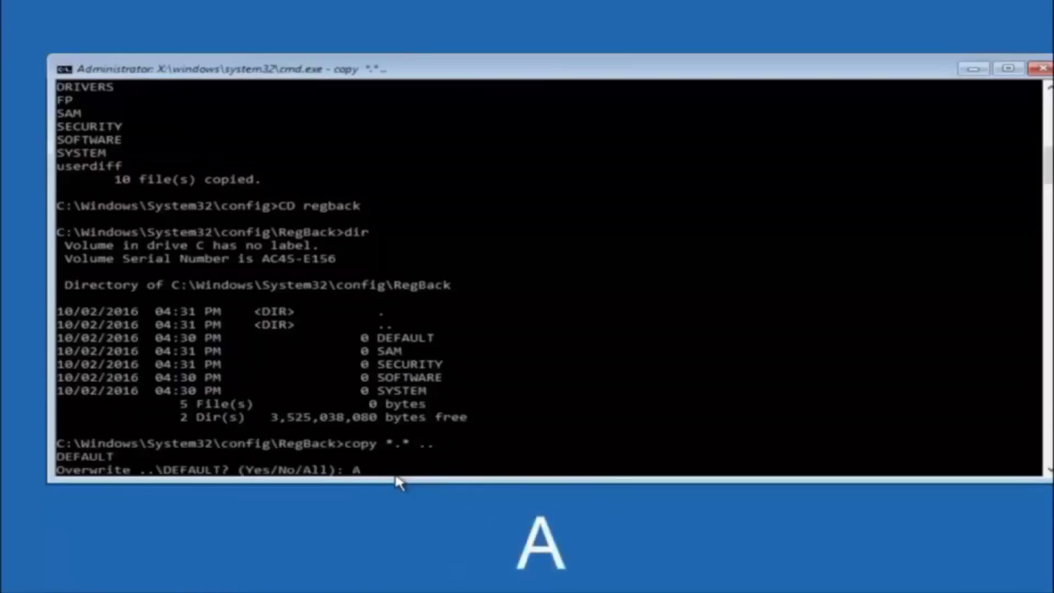
key("Return")
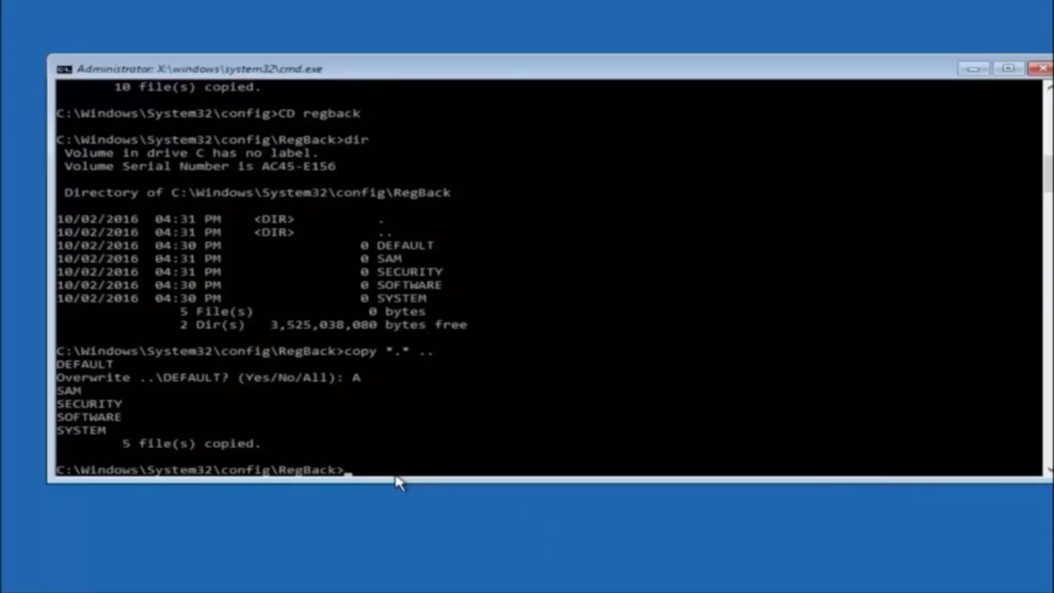
left_click(1042, 69)
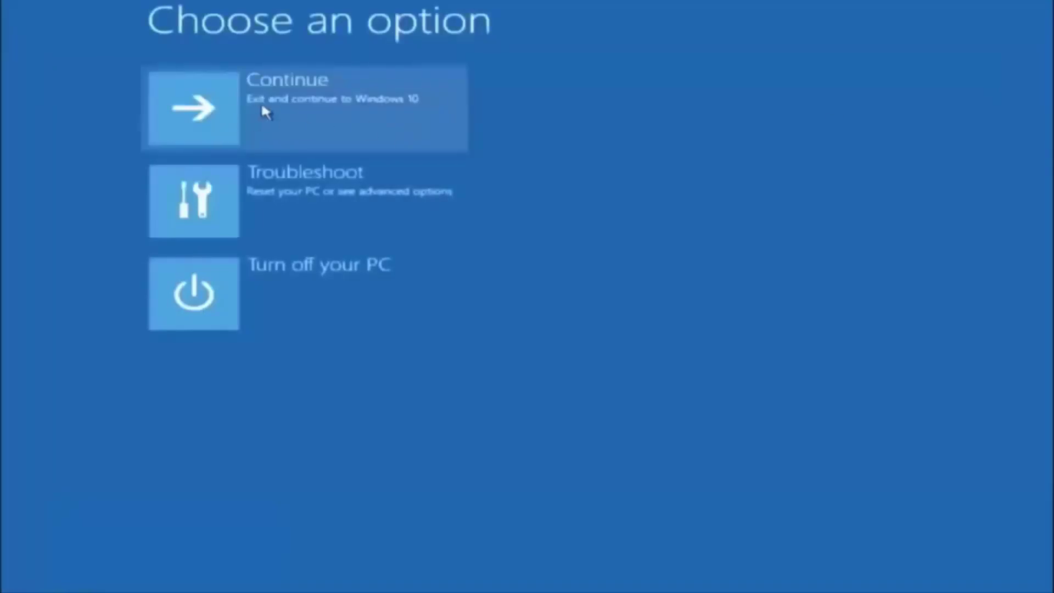